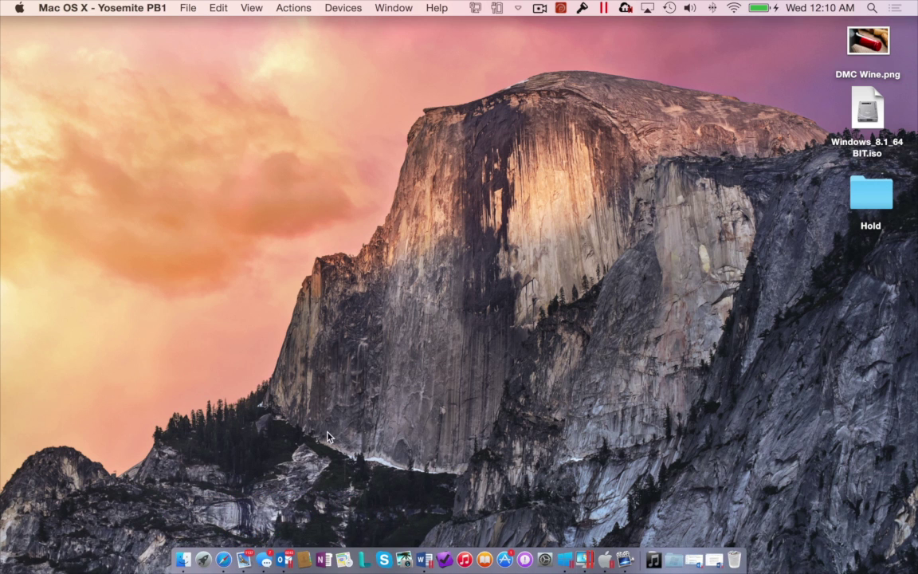
Restore the minimized Symantic Consumer Security Posts document in Word and show its Save As locations, including adding a place
left_click(568, 562)
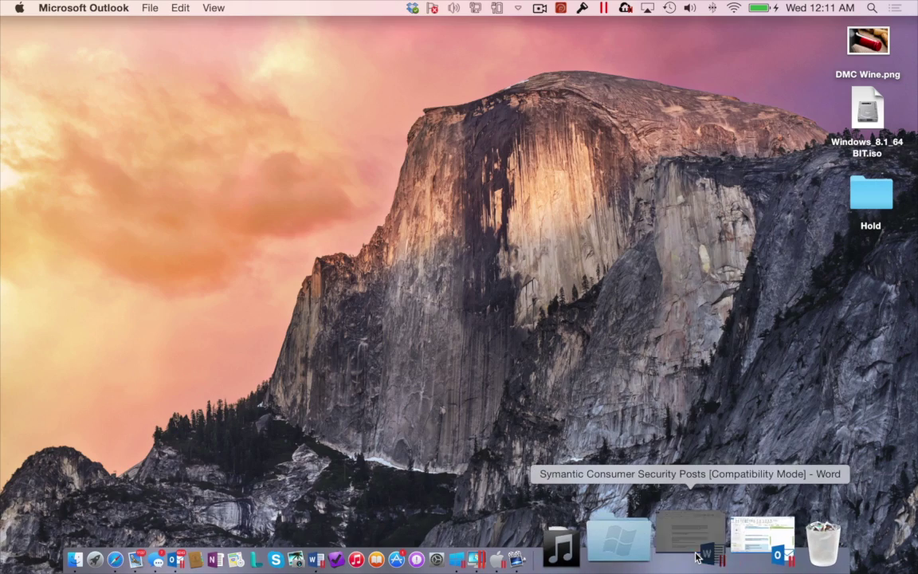
left_click(689, 558)
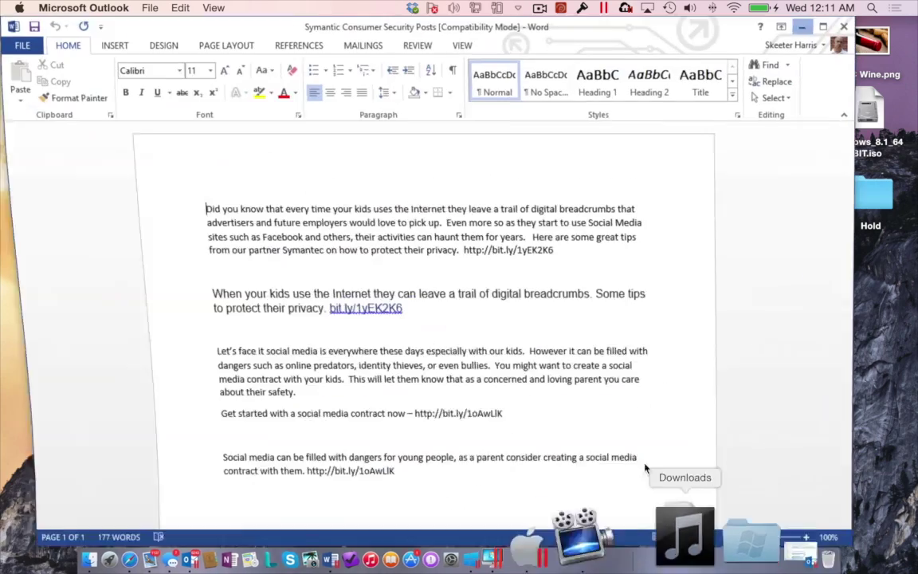
left_click(18, 47)
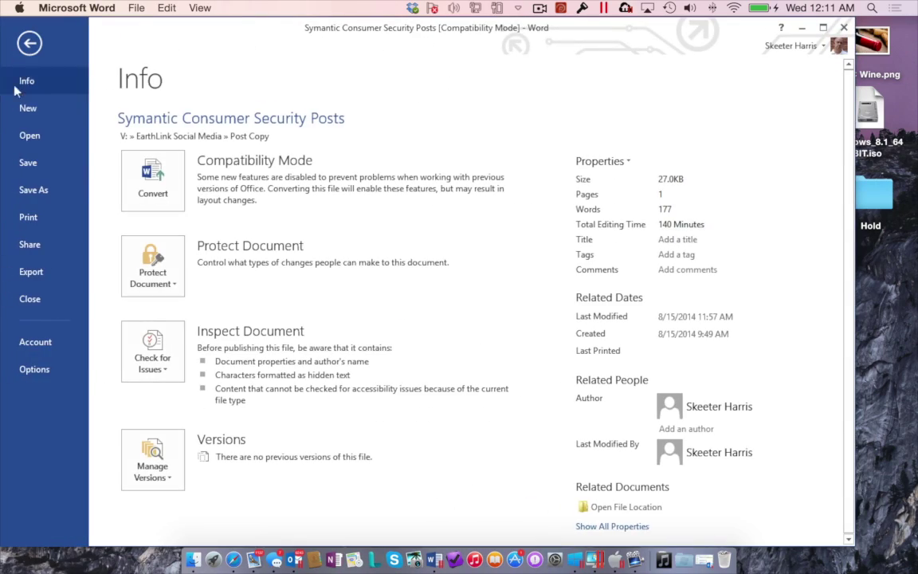
left_click(20, 185)
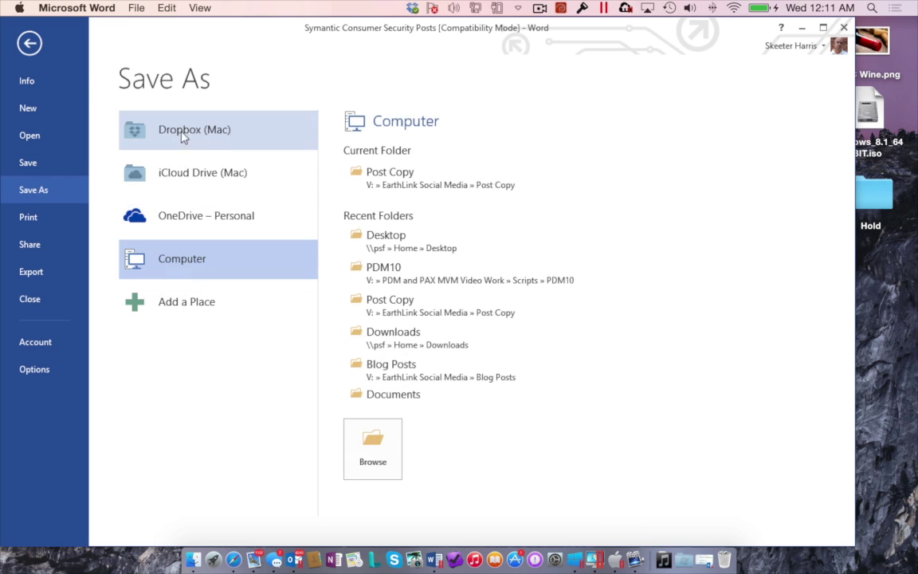
left_click(178, 302)
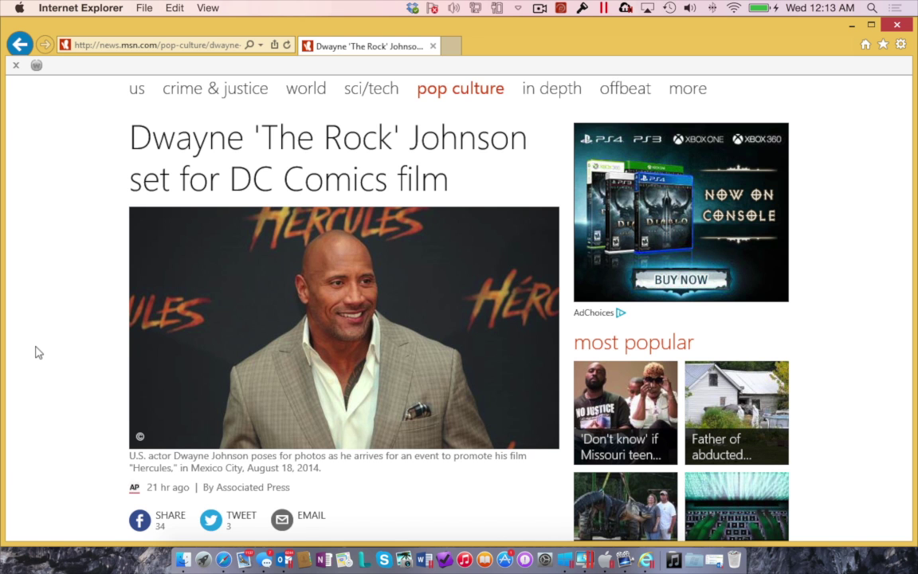
Select the article's opening text about Dwayne Johnson's DC Comics role and use the Share on option for it
scroll(38, 352, "down", 4)
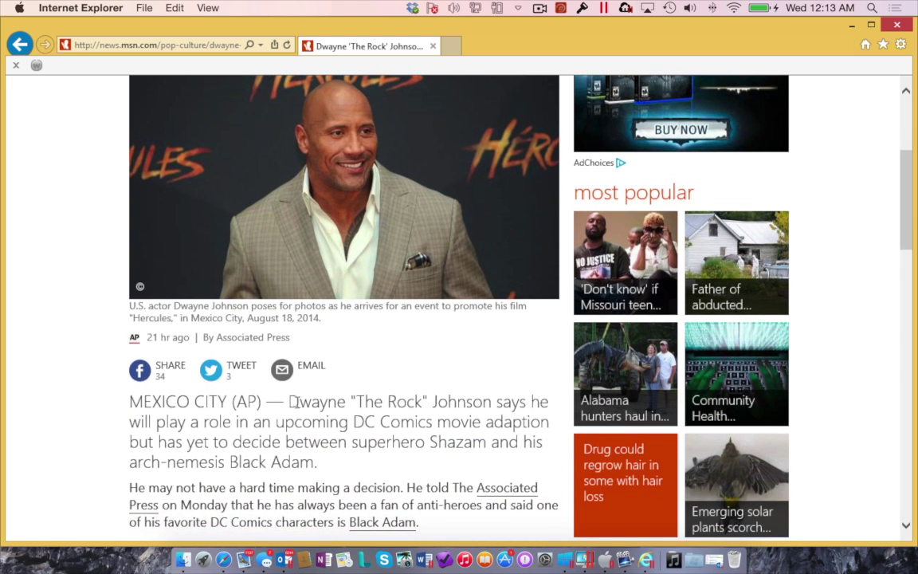
left_click_drag(289, 402, 348, 455)
right_click(345, 415)
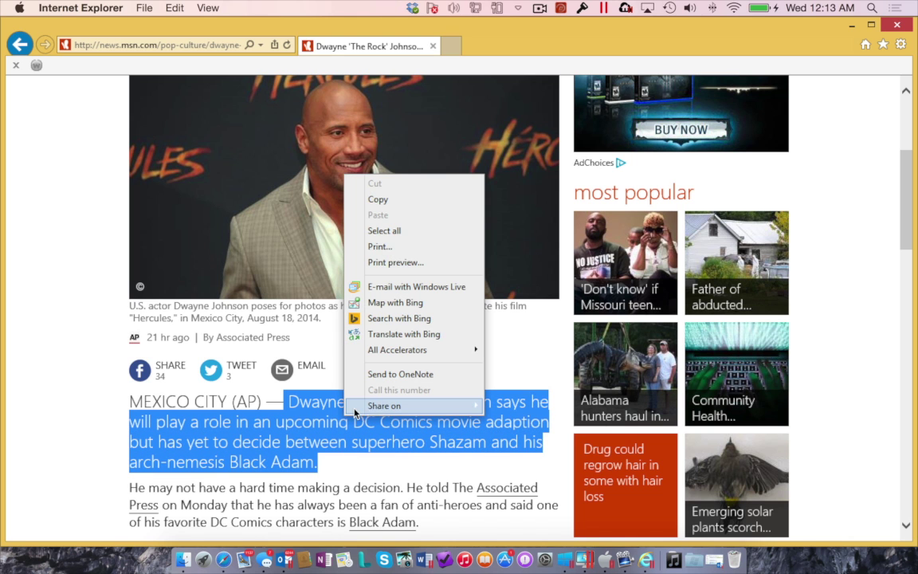
mouse_move(355, 408)
left_click(520, 419)
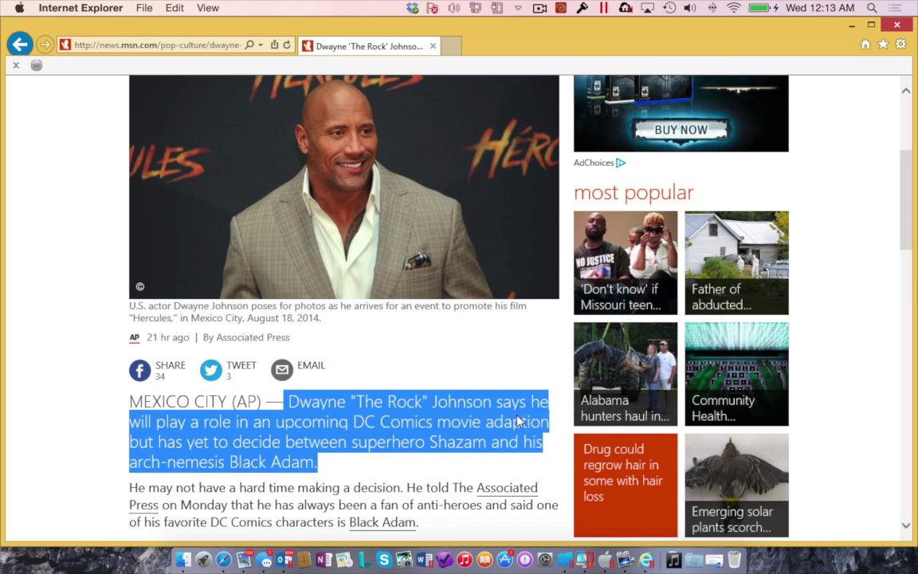
Open the iCloud Drive (Mac) folder in Windows Explorer and transfer DMC Wine.png from the Mac desktop into it
key("super")
left_click(231, 169)
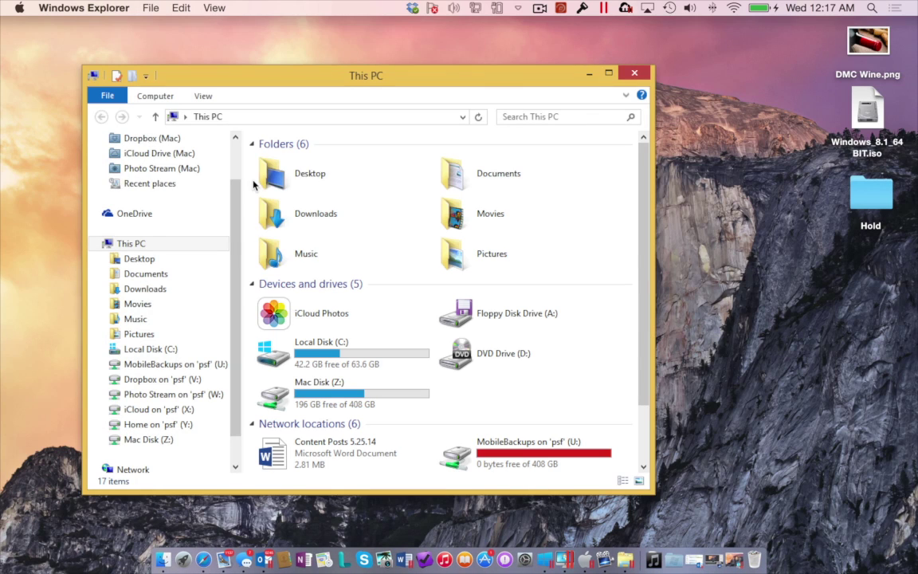
left_click(148, 155)
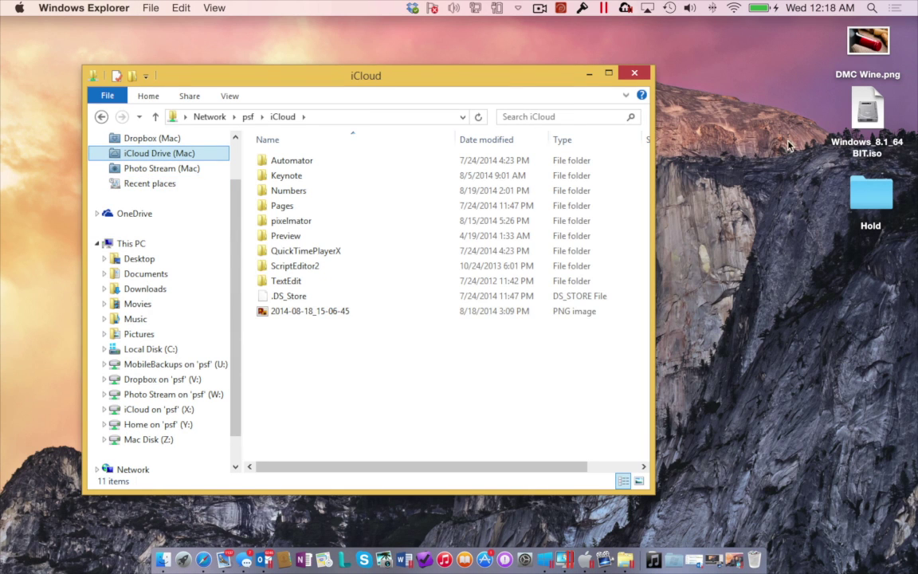
left_click_drag(867, 41, 547, 426)
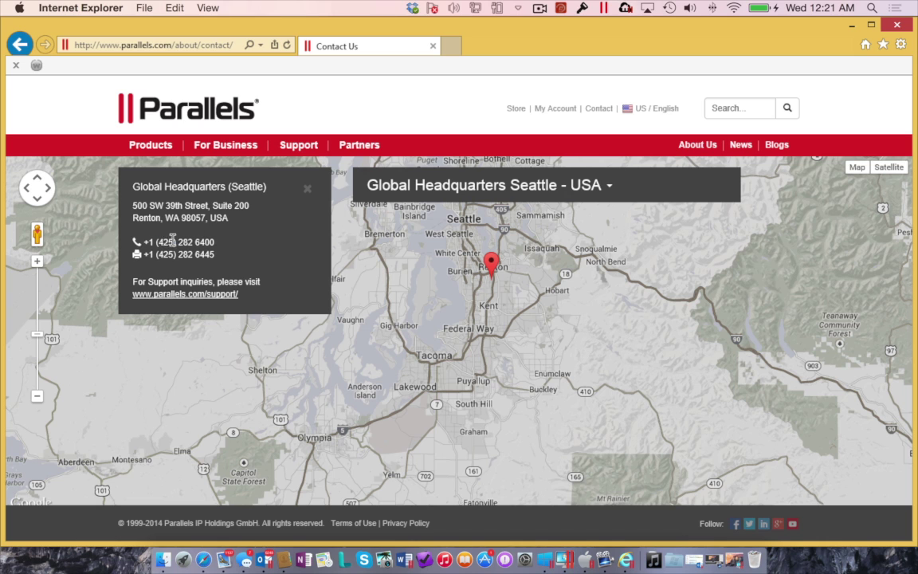
Select the Global Headquarters phone number on the Parallels contact page and choose to call it
double_click(173, 241)
right_click(213, 243)
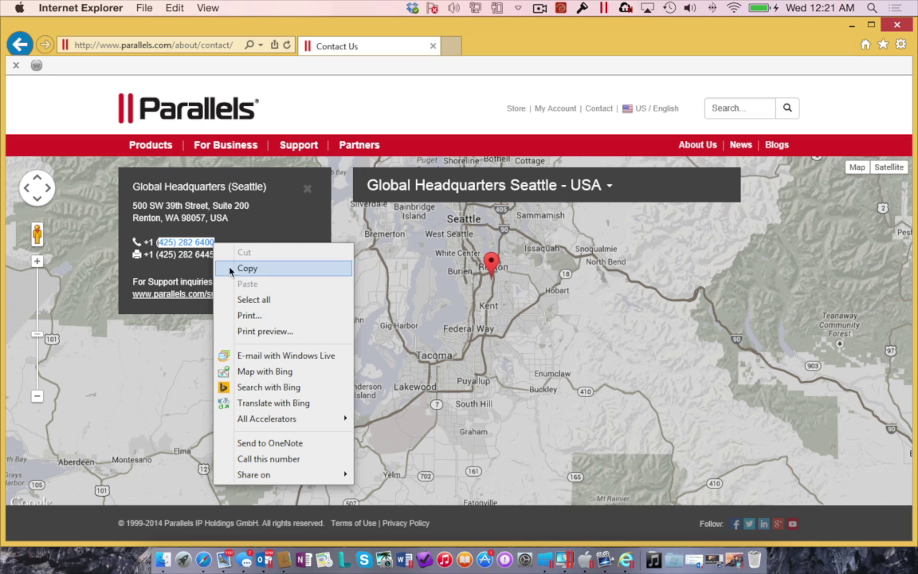
left_click(263, 458)
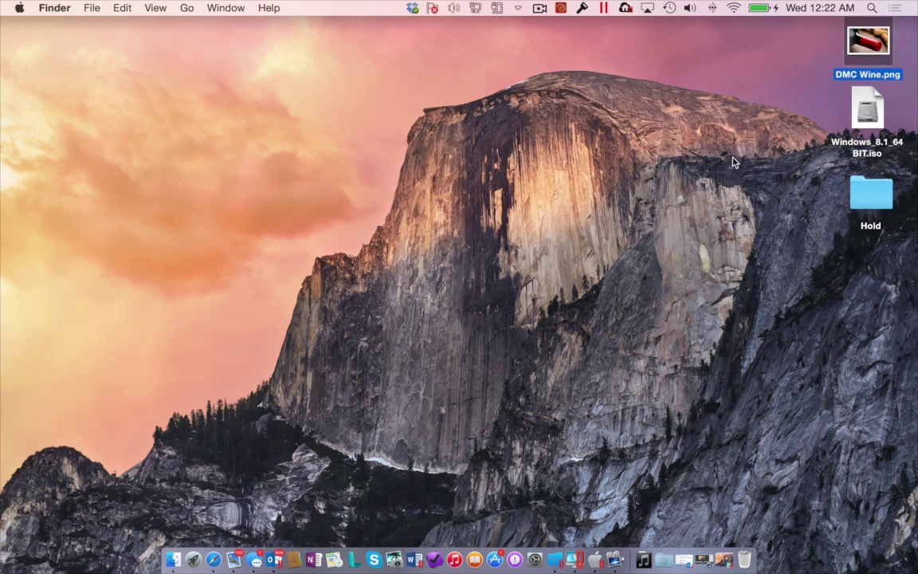
View the Parallels Desktop widget's virtual machine resource usage in the Today view of Notification Center, and close the view
left_click(894, 8)
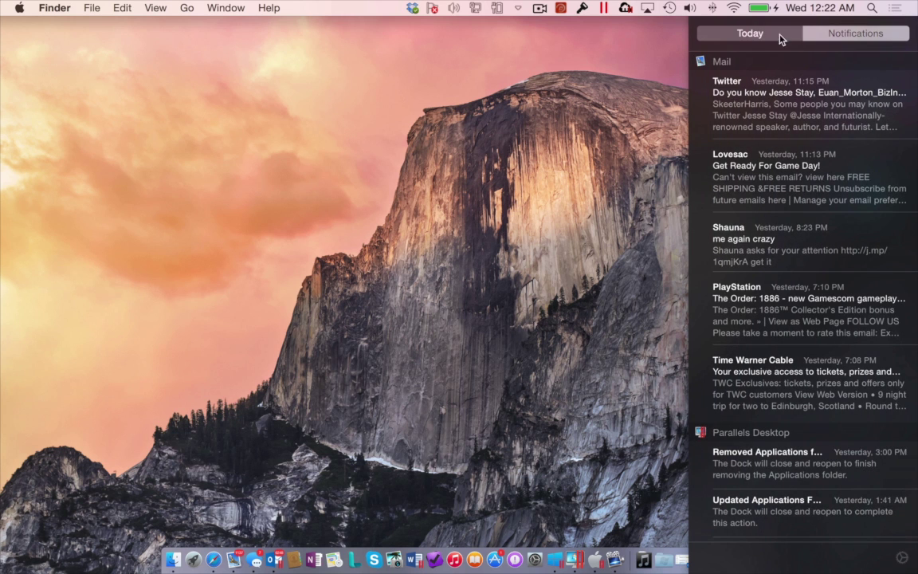
left_click(755, 36)
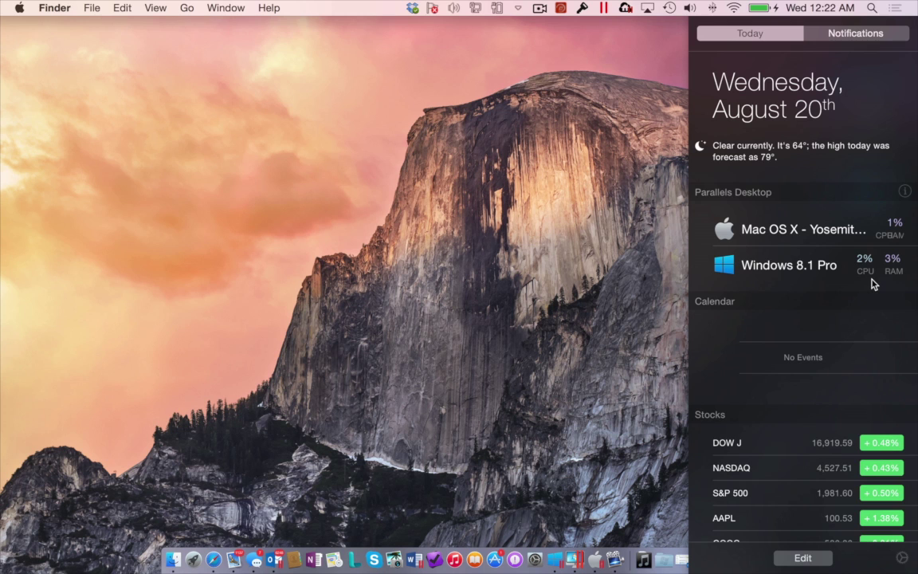
left_click(627, 293)
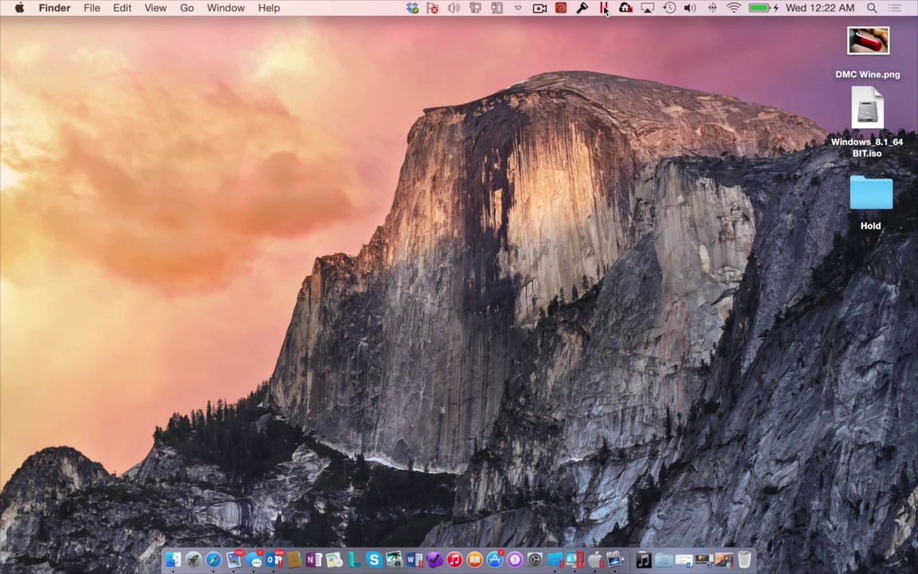
Look over the Parallels Wizard's choices for the primary use of Windows, and close the wizard
left_click(603, 8)
left_click(616, 146)
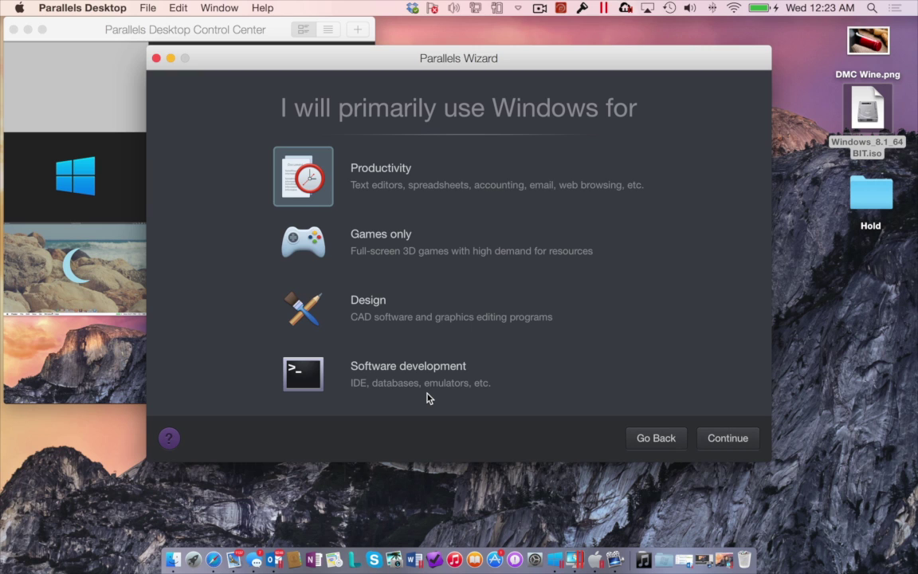
left_click(156, 58)
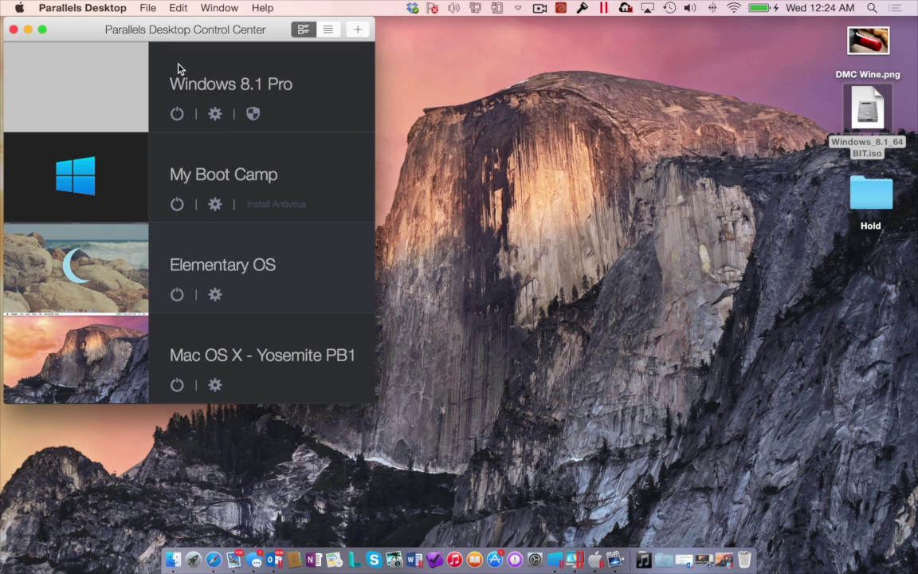
Open the hardware configuration of My Boot Camp, try 4 CPUs, and return the CPU count to 2
left_click(214, 205)
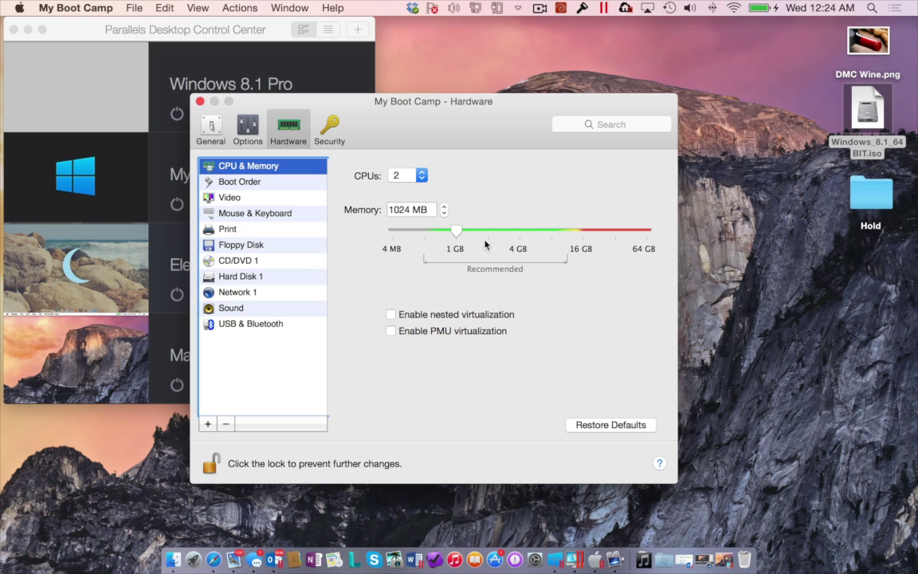
left_click(403, 175)
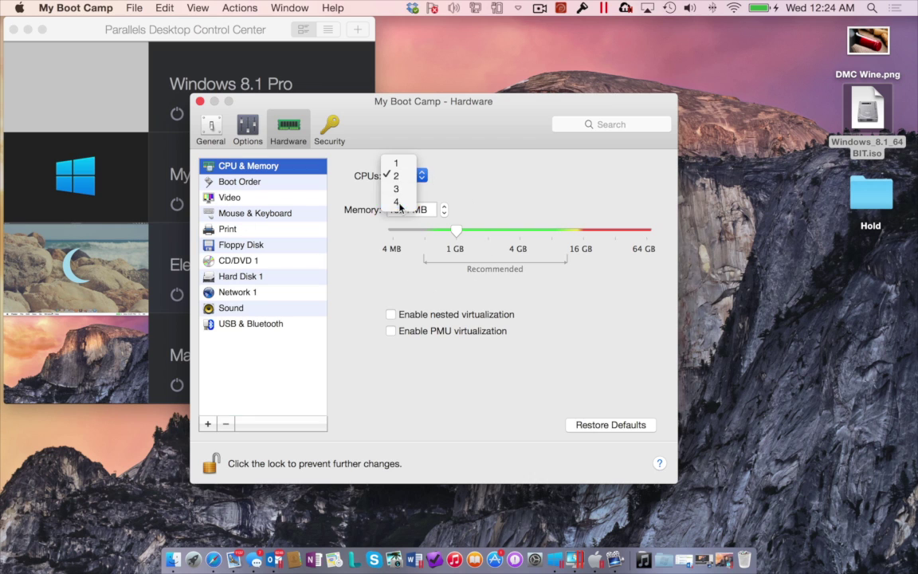
left_click(399, 192)
left_click(402, 175)
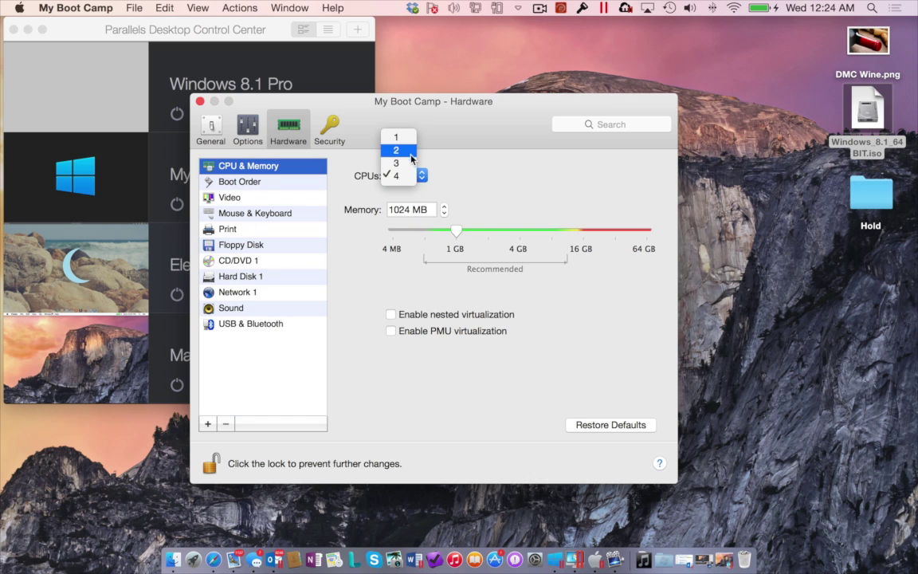
left_click(399, 161)
Try raising My Boot Camp's memory to 11188 MB, restore the default hardware settings, and close the configuration
left_click_drag(458, 233, 564, 231)
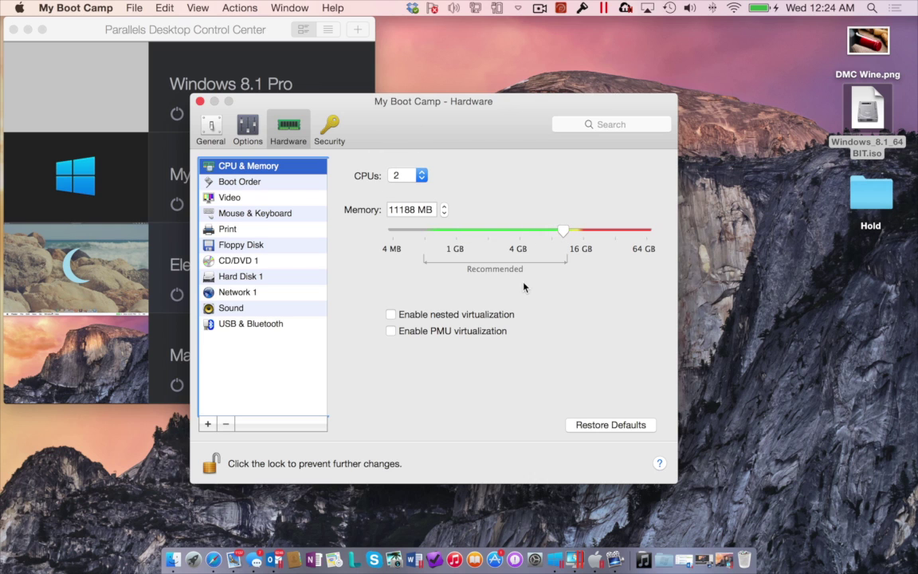
left_click(473, 231)
left_click(621, 431)
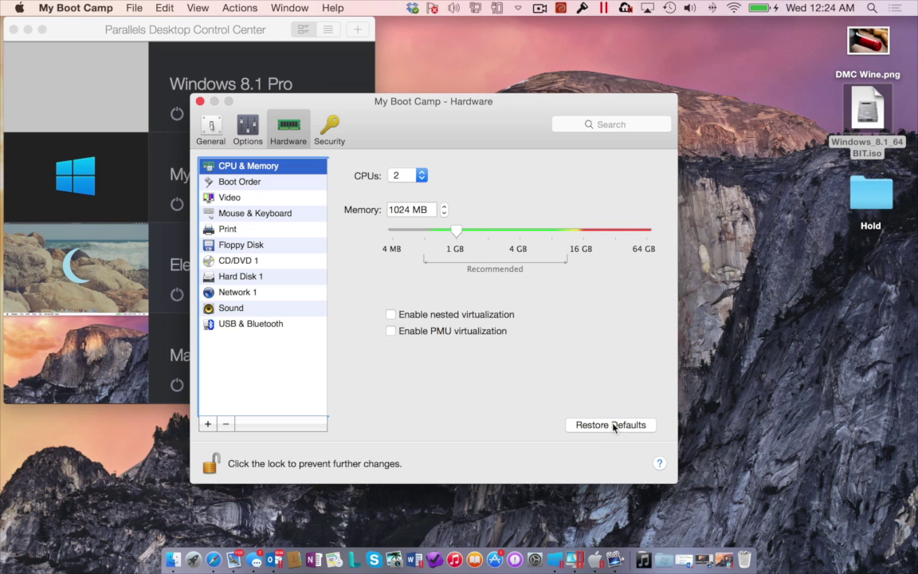
left_click(200, 102)
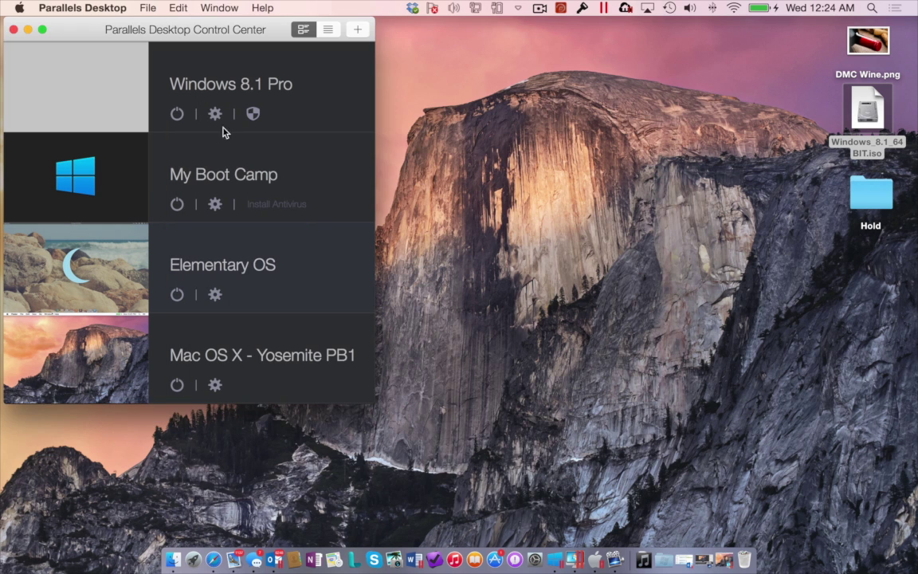
Open the Free Up Disk Space tool from the Parallels Desktop Control Center
left_click(148, 8)
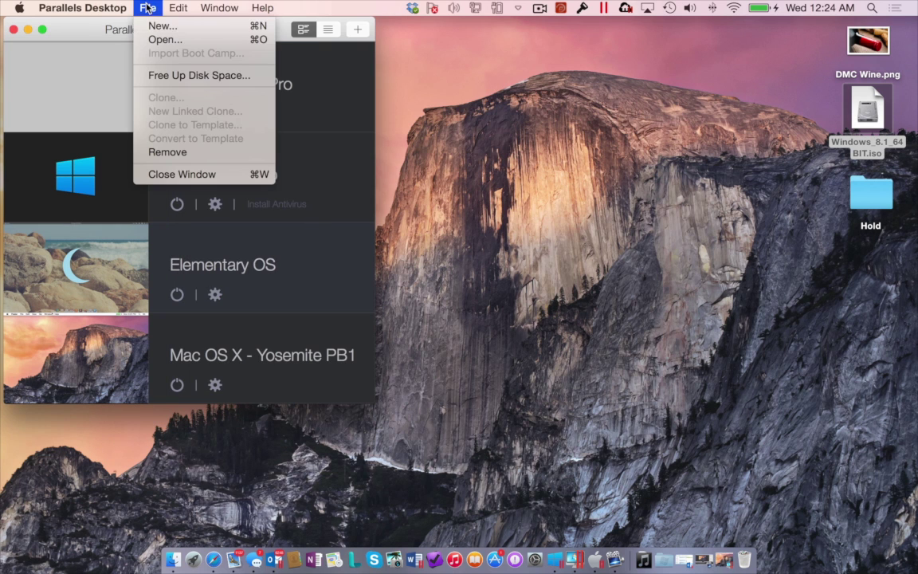
left_click(158, 77)
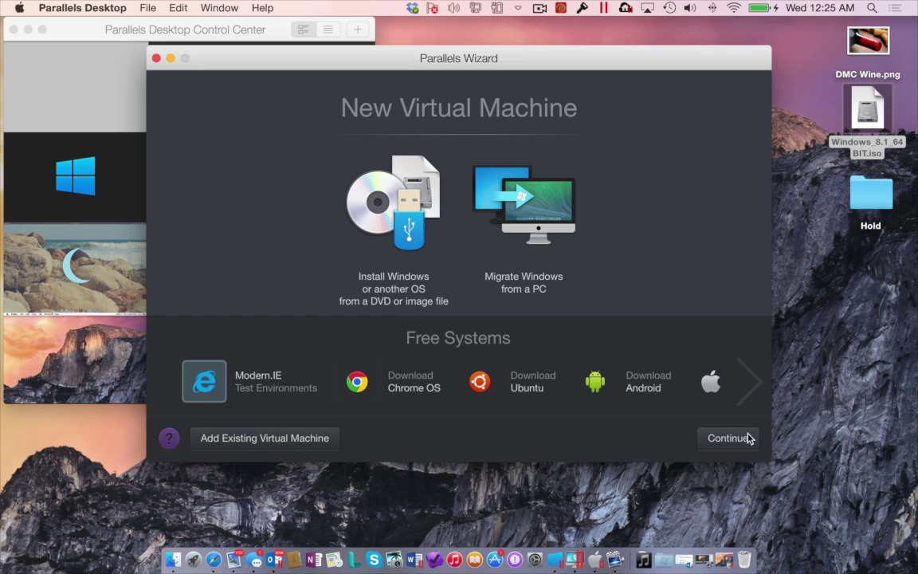
Continue with Modern.IE test environments for a new virtual machine and choose the version IE 11 in Windows 7
left_click(749, 437)
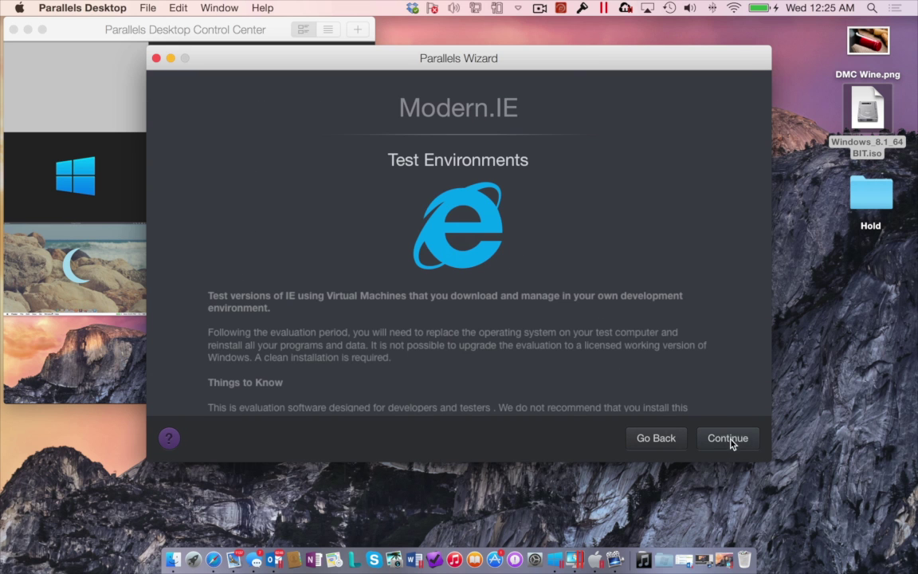
left_click(715, 438)
left_click(709, 426)
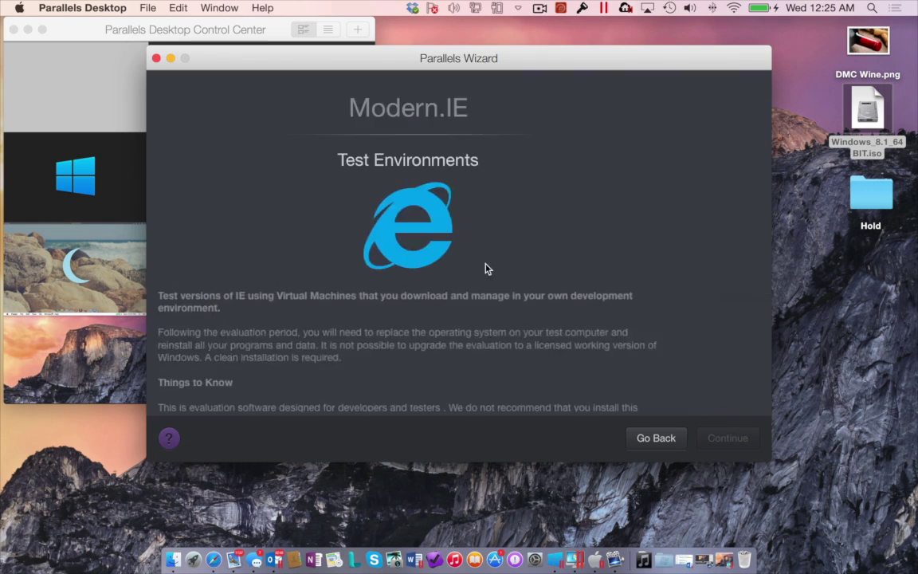
scroll(549, 347, "down", 5)
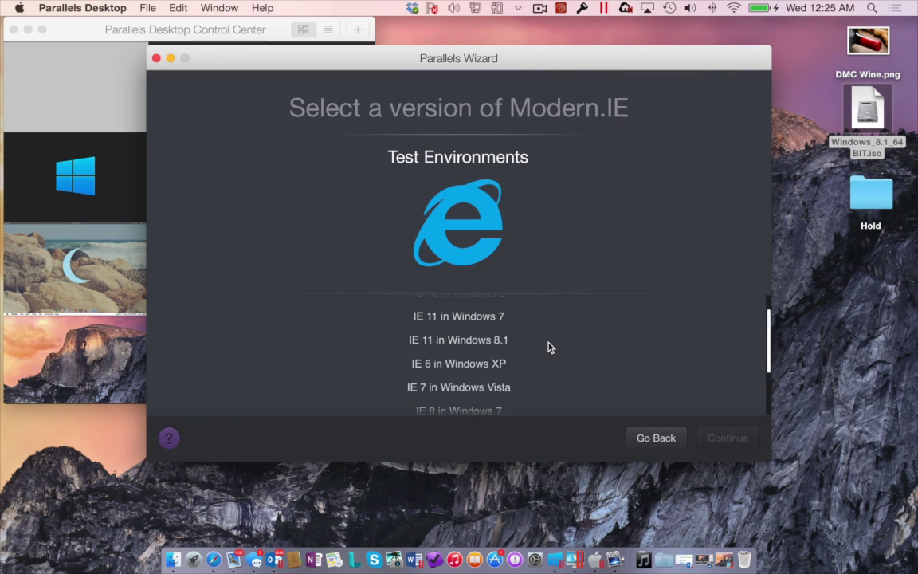
scroll(531, 369, "up", 5)
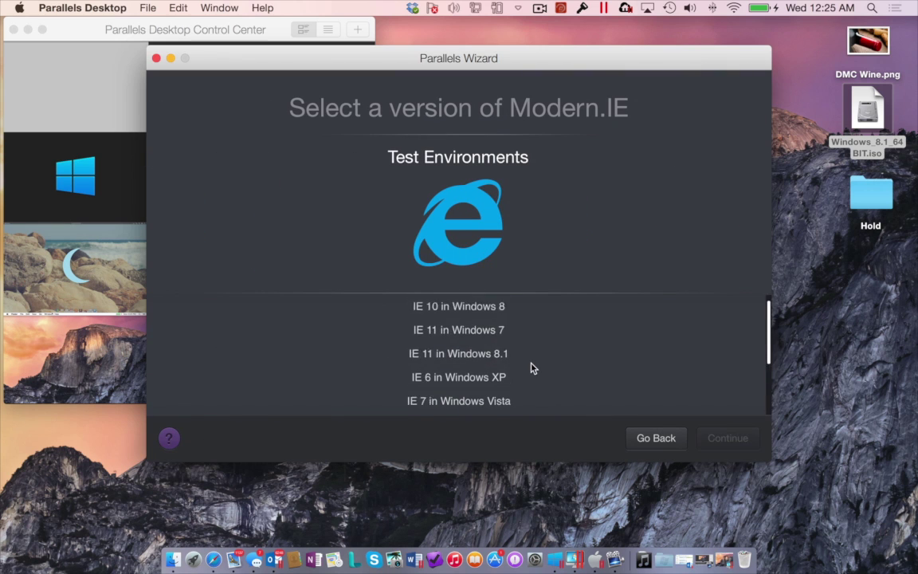
left_click(475, 342)
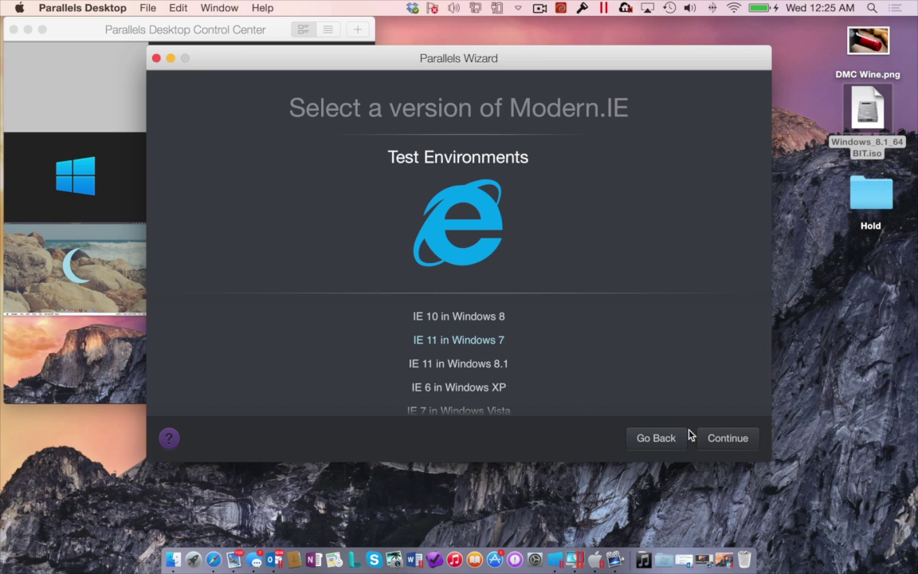